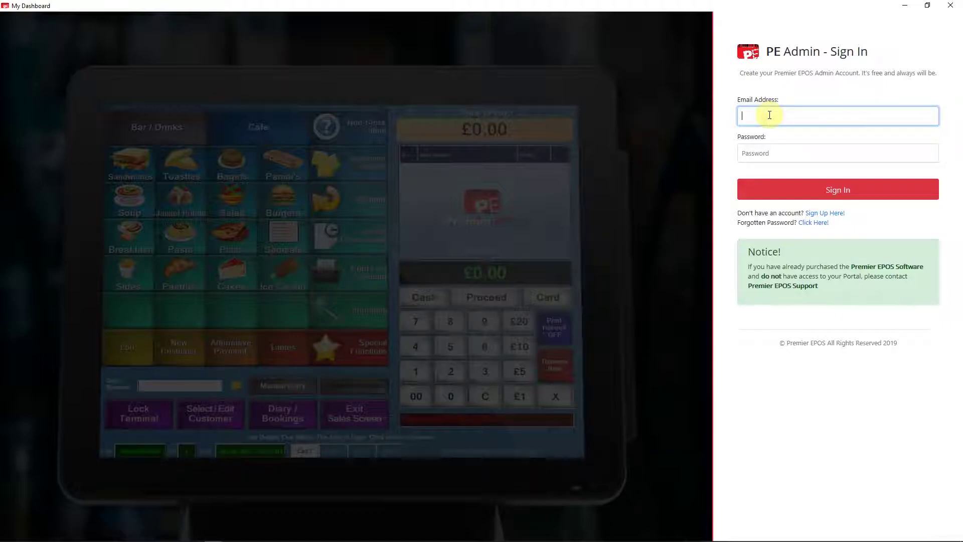
Step: Sign in to the PE Admin portal with the account's e-mail address and password
click(759, 152)
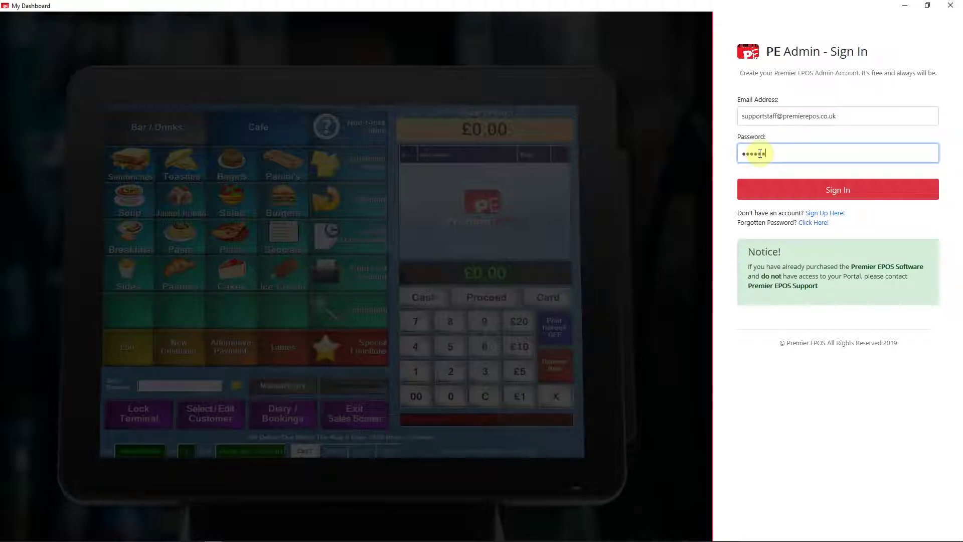
key(Tab)
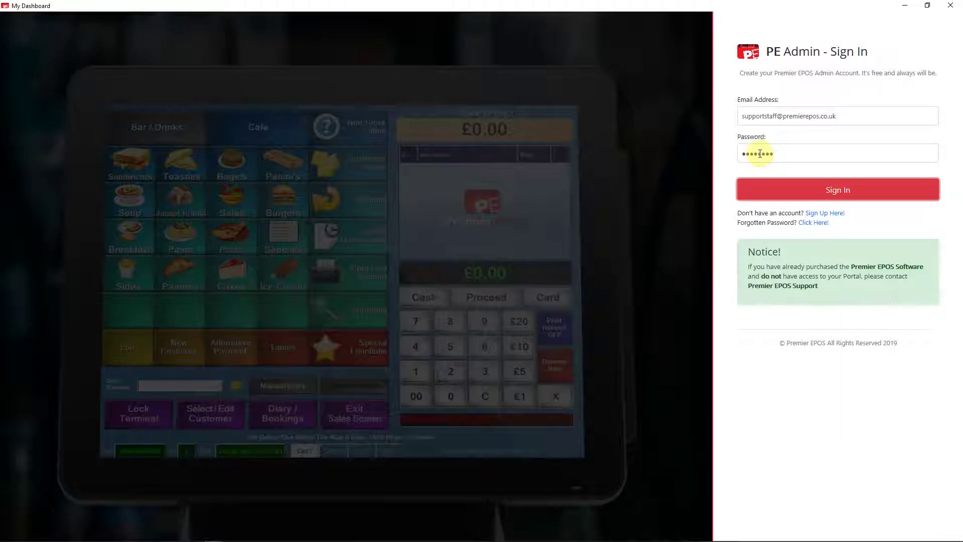
key(Return)
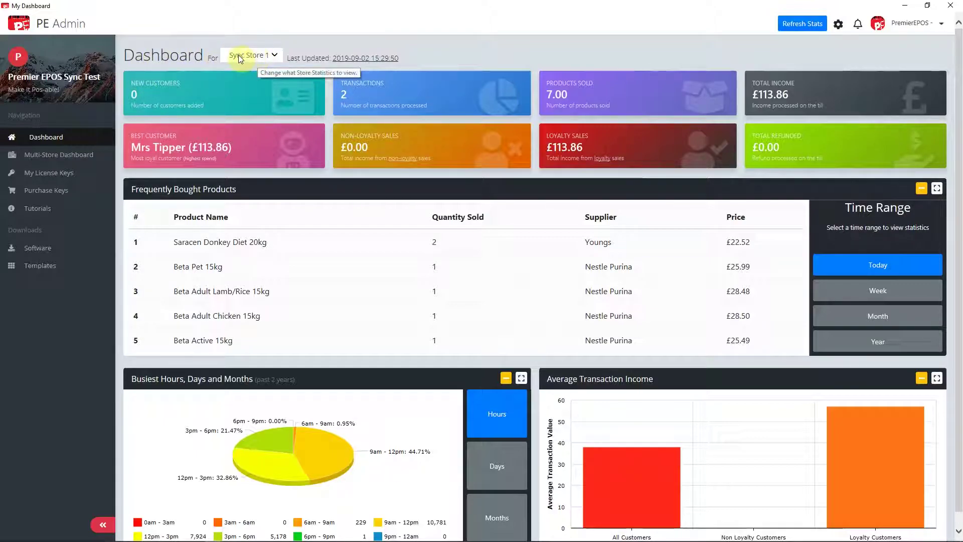
Step: Switch the dashboard statistics to Sync Store 2, followed by Sync Store 3
click(258, 56)
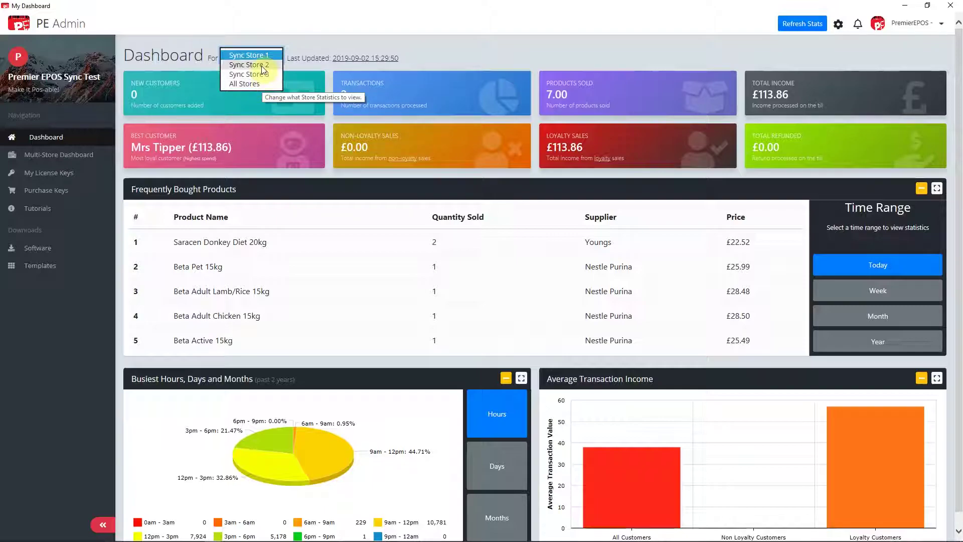
click(262, 65)
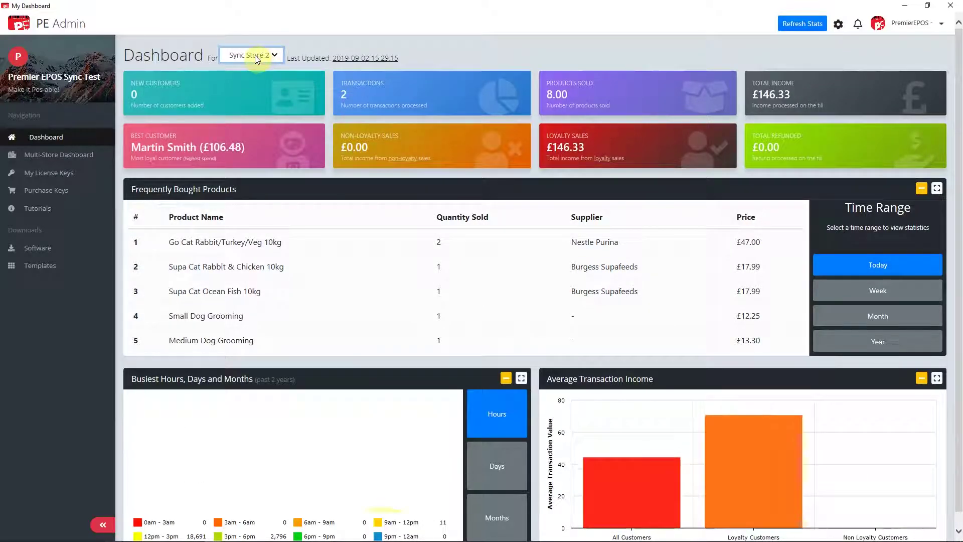
click(256, 56)
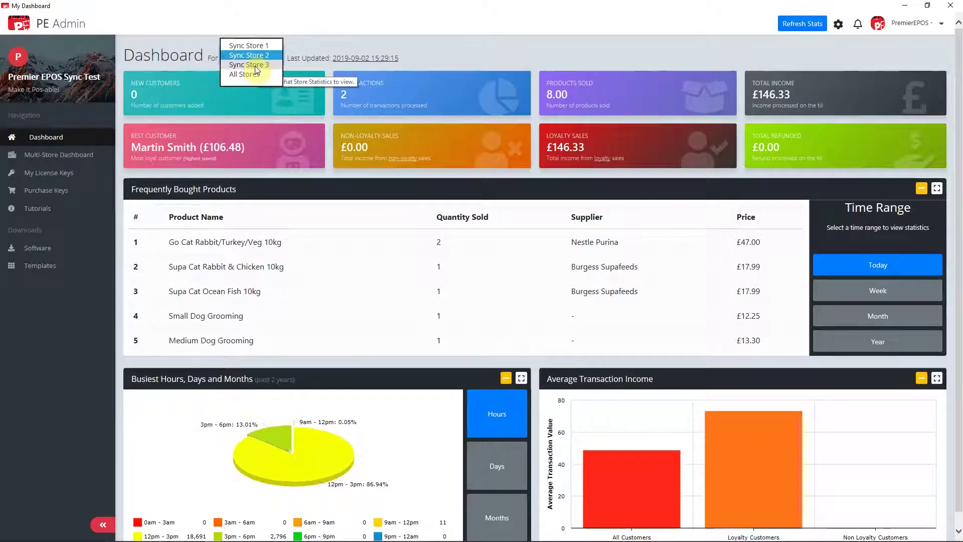
click(266, 67)
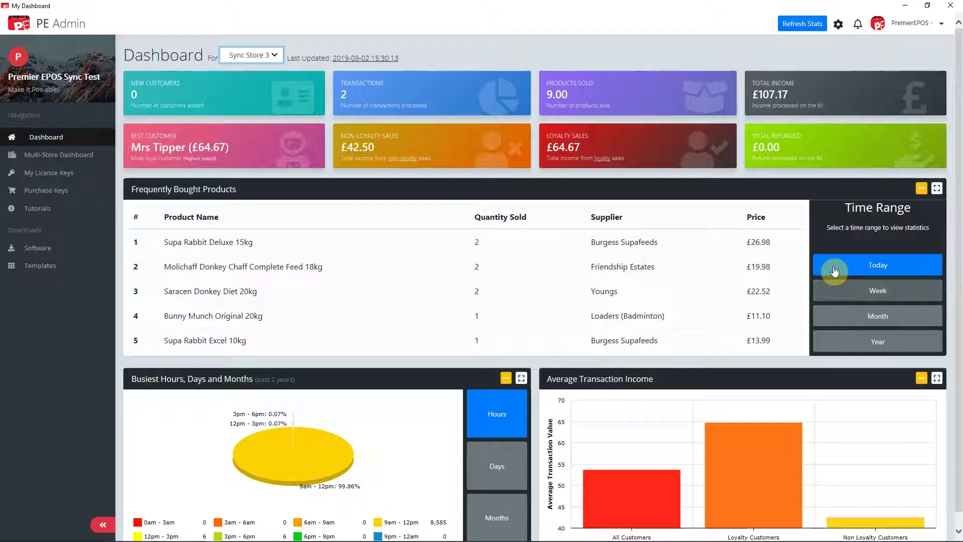
Step: View Sync Store 3's statistics for the Week, Month and Year time ranges in turn
click(858, 296)
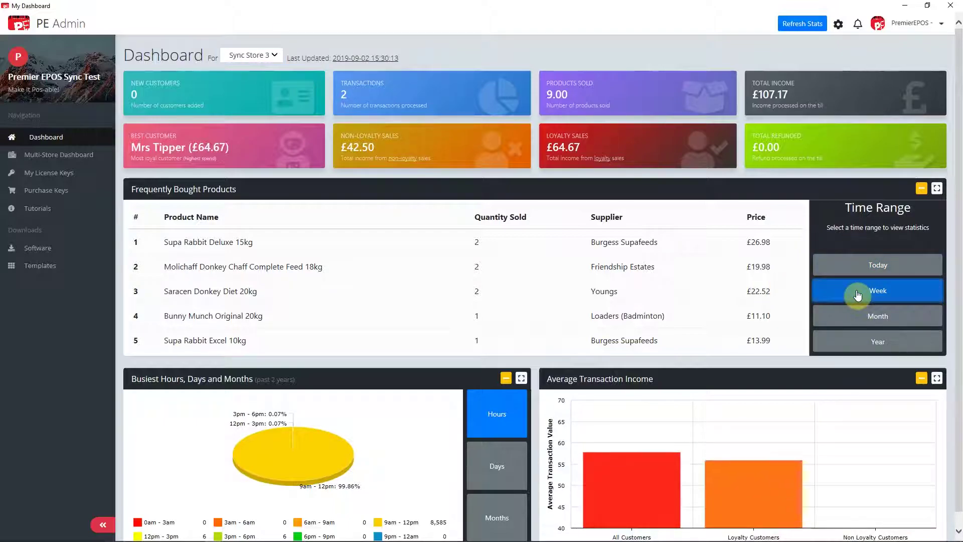
click(859, 316)
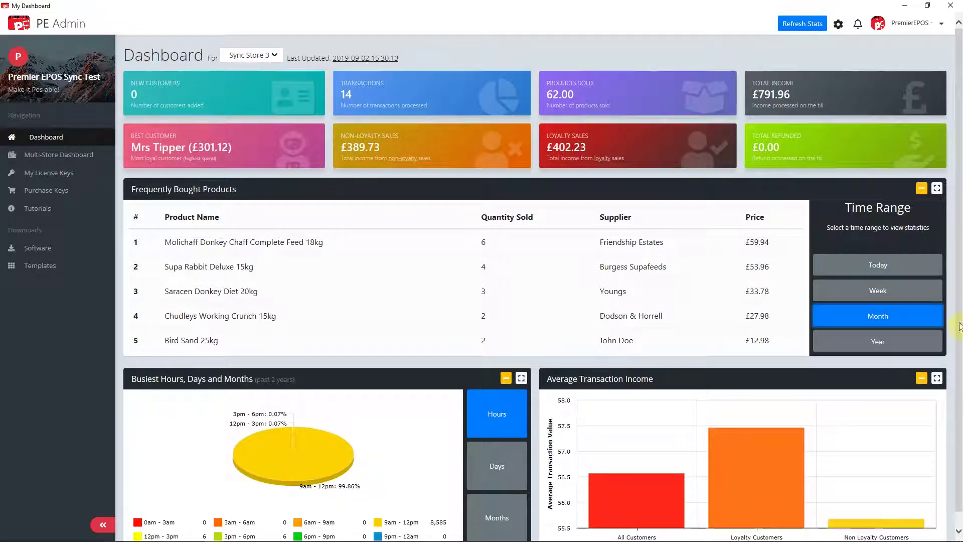
click(870, 344)
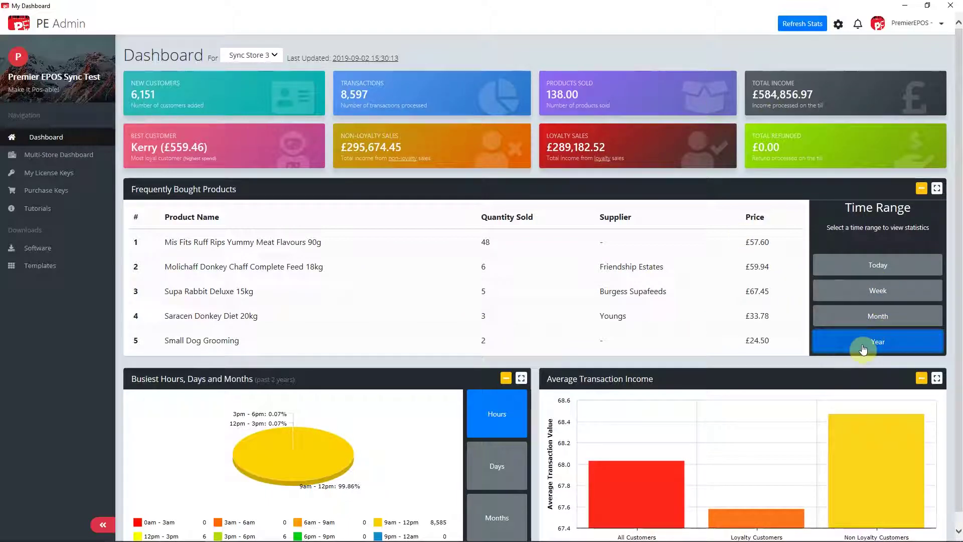
Step: View the yearly dashboard statistics for Sync Store 2, followed by those for Sync Store 1
click(255, 57)
key(Up)
key(Return)
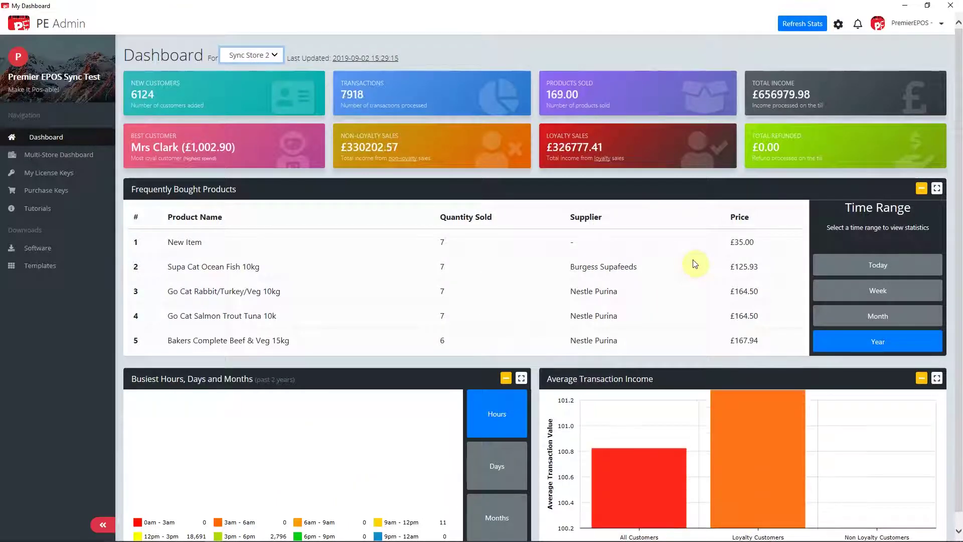
click(249, 58)
key(Up)
key(Return)
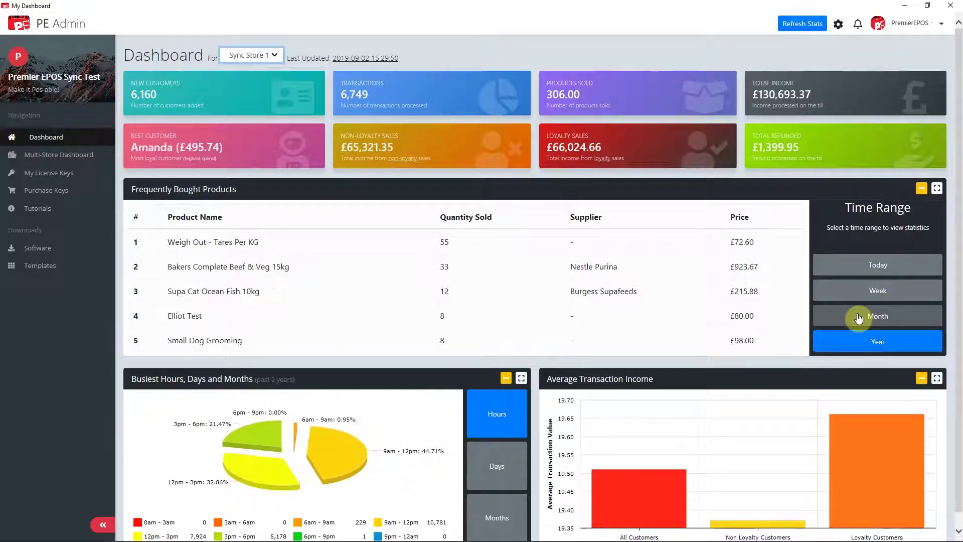
Step: Check Sync Store 1's Month and Year statistics, and show the yearly figures for All Stores
click(877, 315)
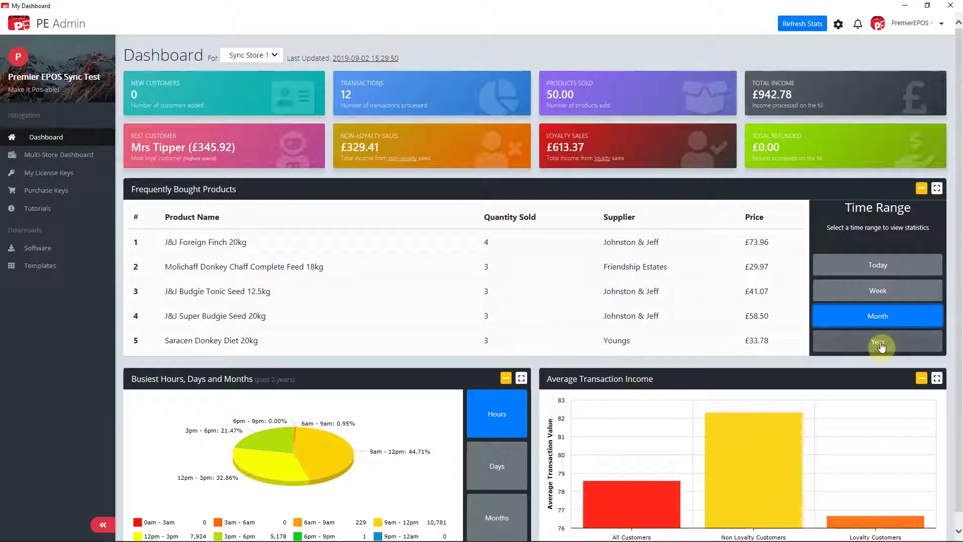
click(878, 341)
click(251, 55)
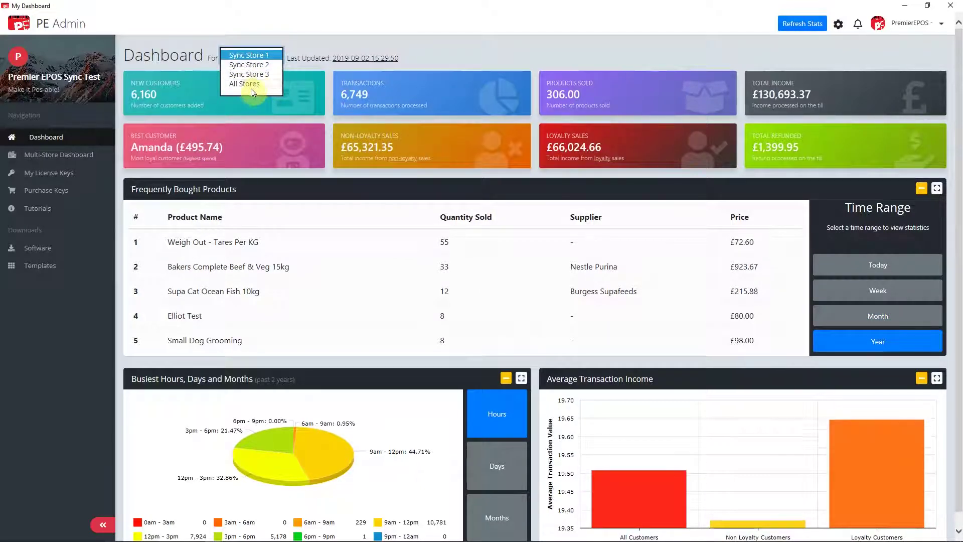
click(257, 89)
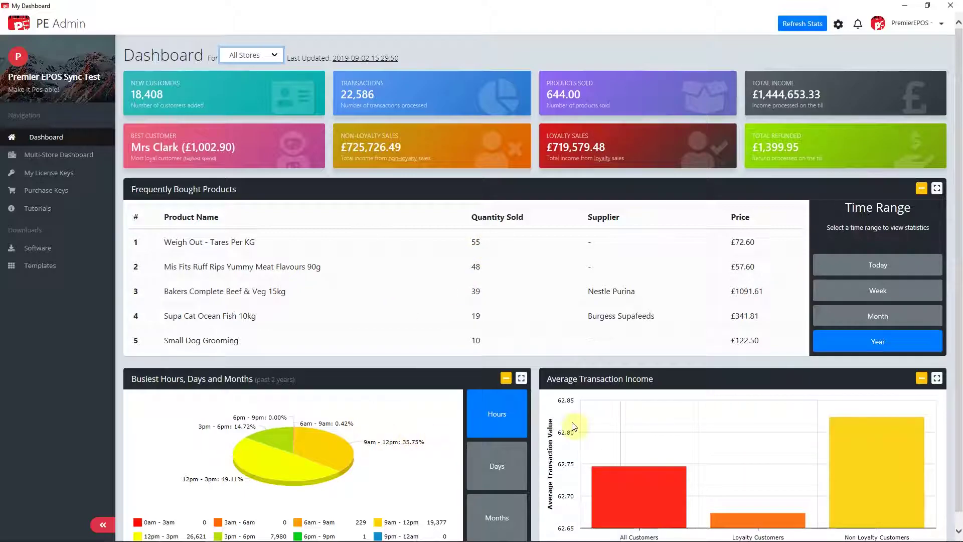
Step: View the Busiest Hours, Days and Months chart by Hours, Days and Months in turn
scroll(432, 367, down, 1)
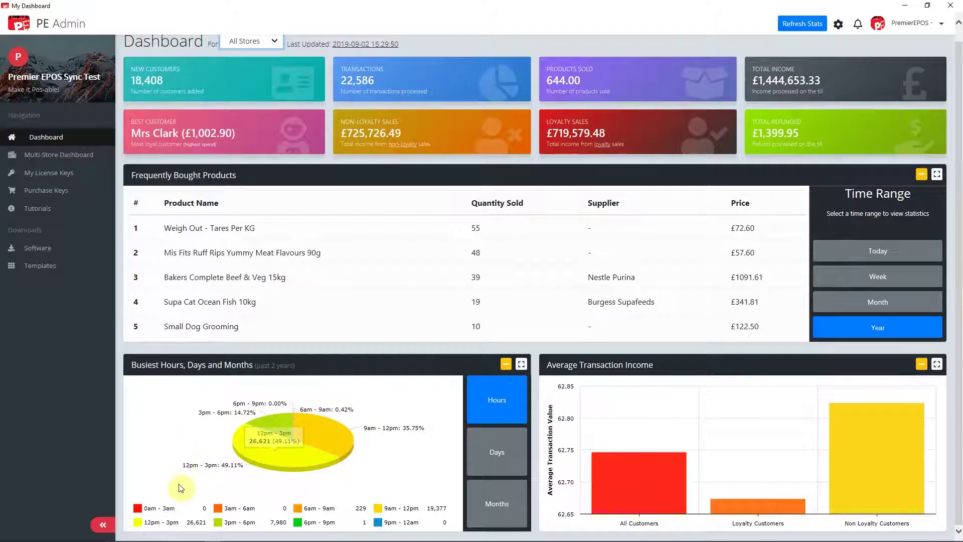
click(497, 403)
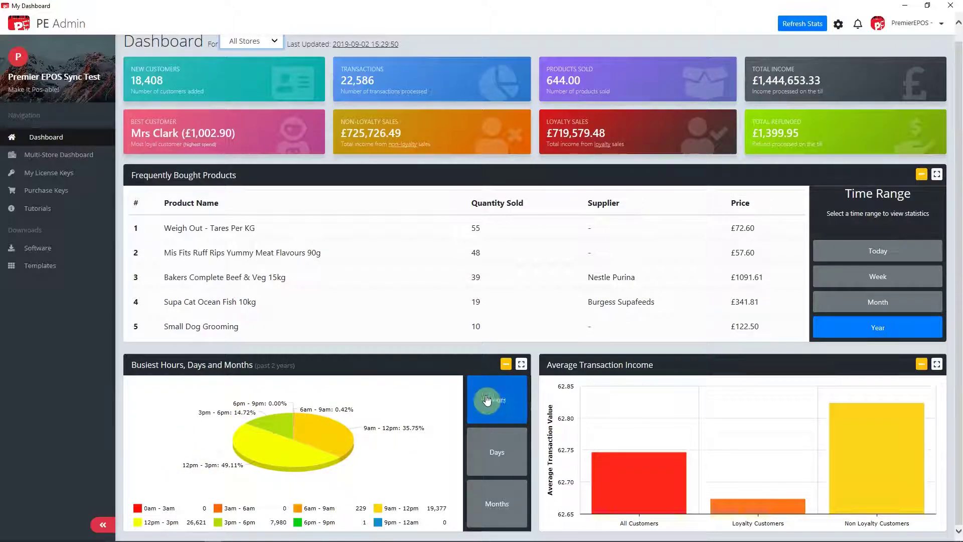
click(508, 448)
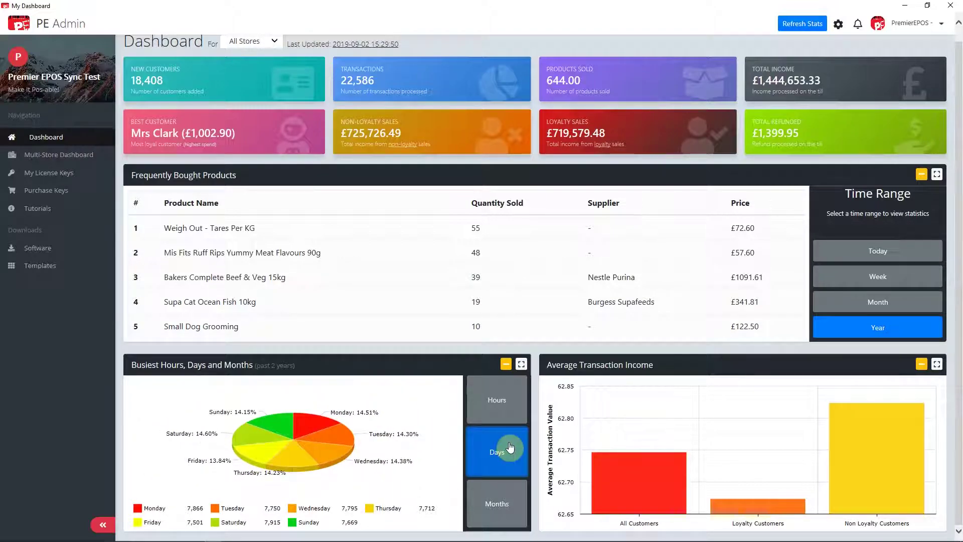
click(512, 502)
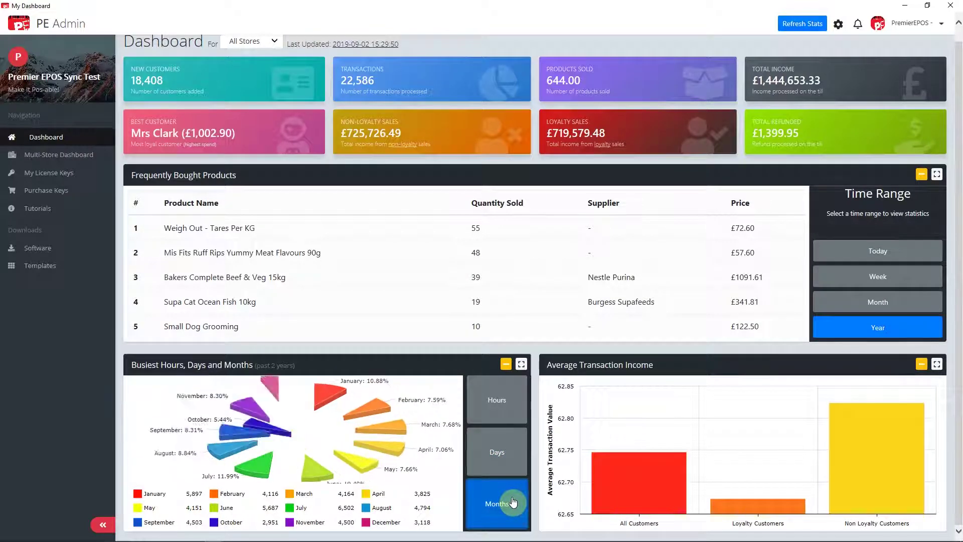
Step: Expand the Busiest Hours, Days and Months chart to full screen and examine individual month slices
click(522, 365)
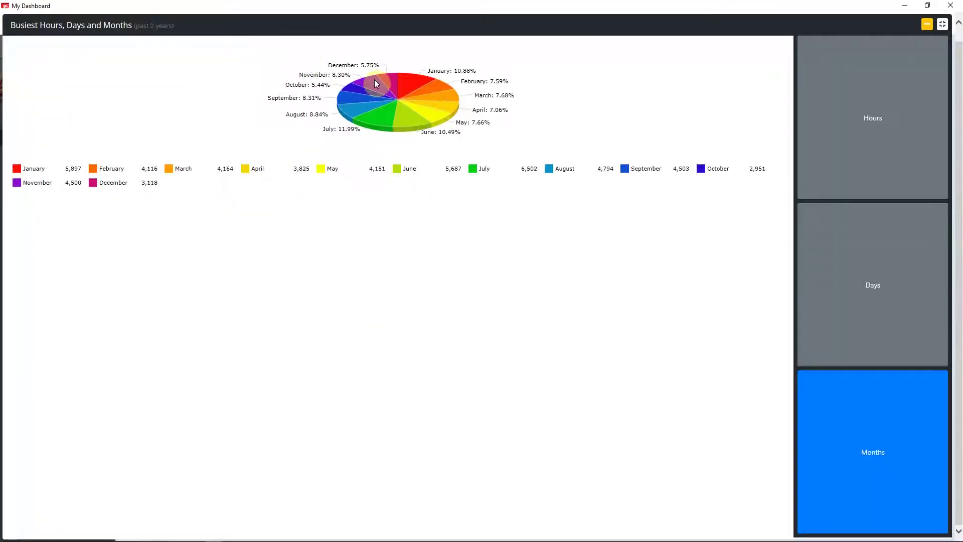
click(410, 125)
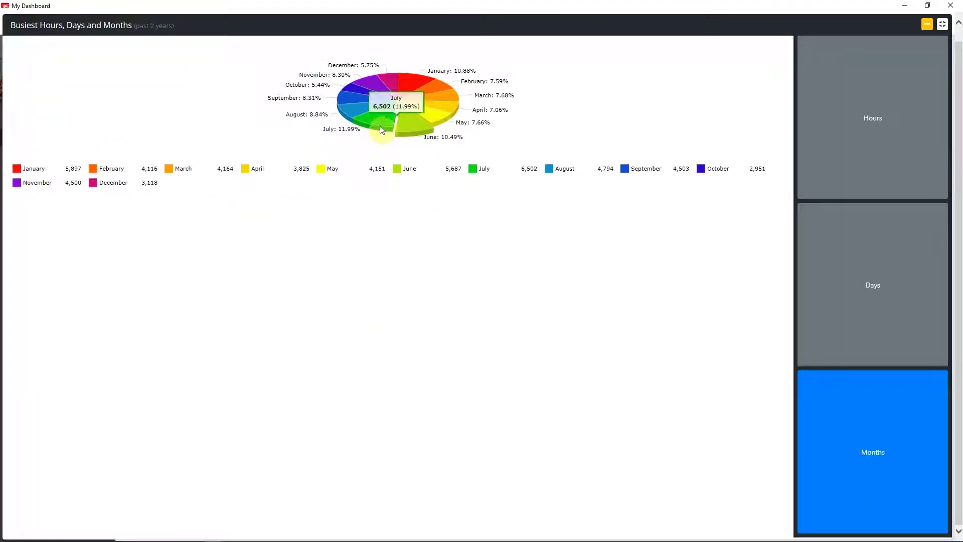
click(374, 118)
click(374, 89)
Step: Compare the Days, Months and Hours breakdowns in the expanded busiest-times chart, and restore it to normal size
click(838, 286)
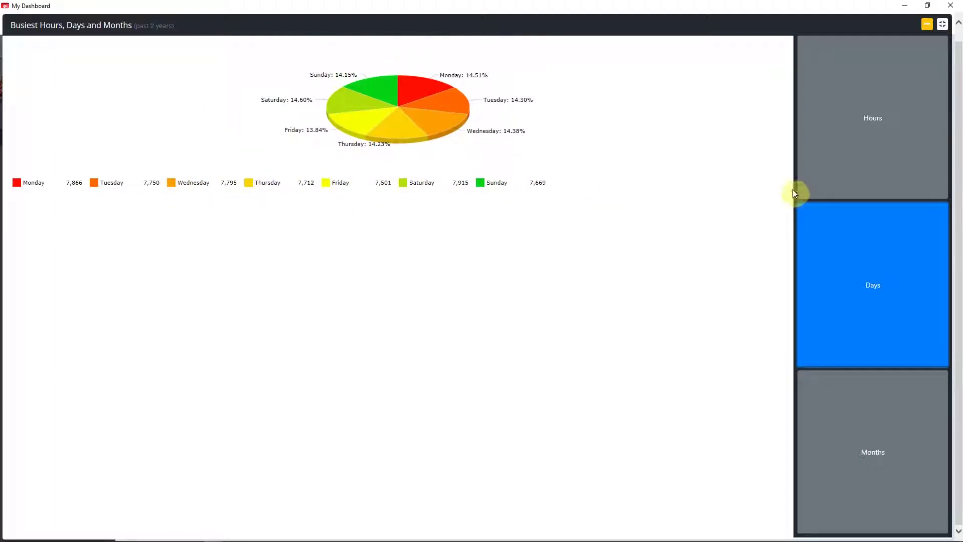
click(852, 413)
click(847, 164)
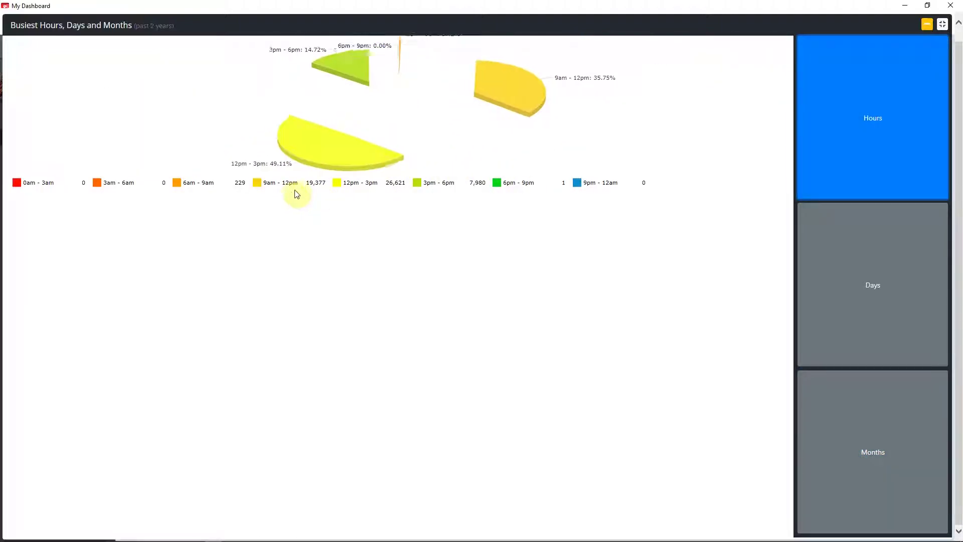
mouse_move(350, 137)
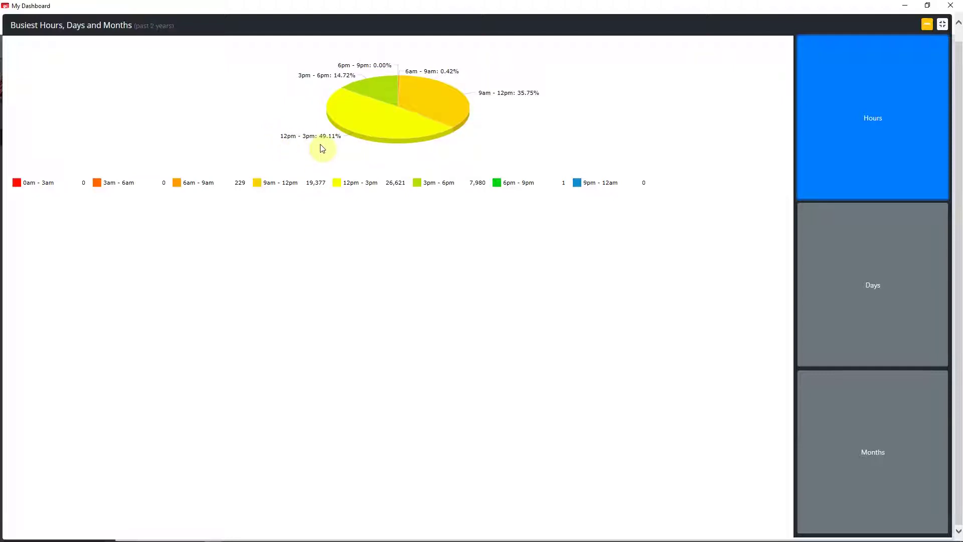
click(943, 24)
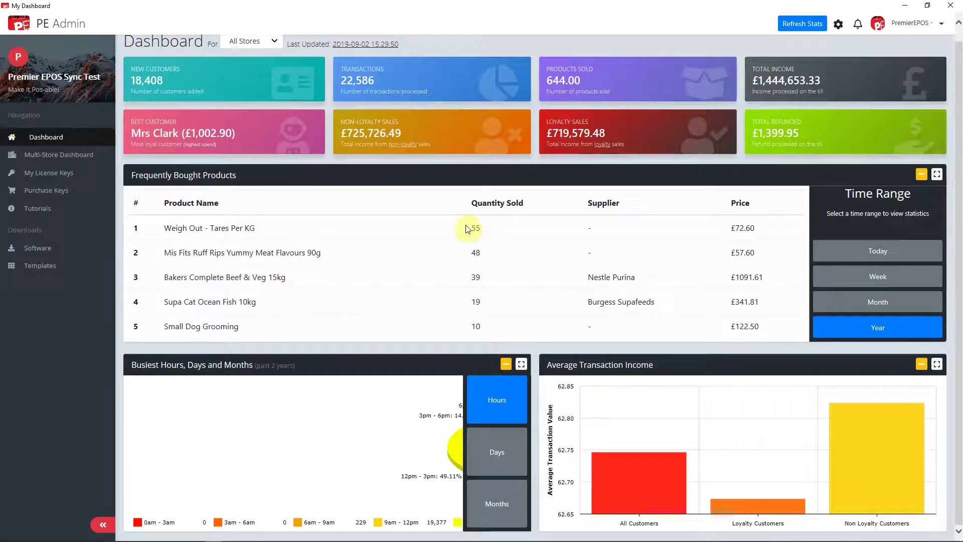
Step: Open the Multi-Store Dashboard and show the Transactions & Products Sold statistics for all stores
mouse_move(639, 471)
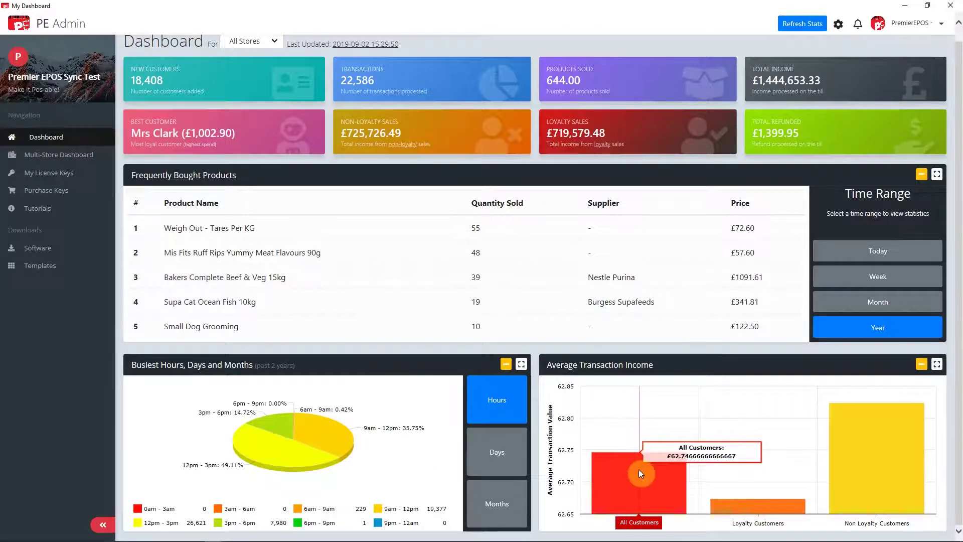
mouse_move(872, 480)
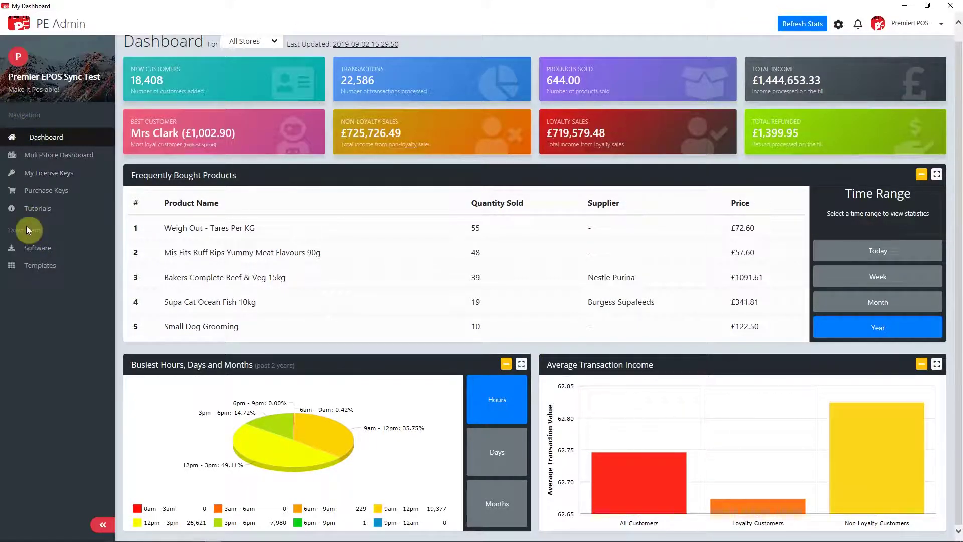
click(50, 162)
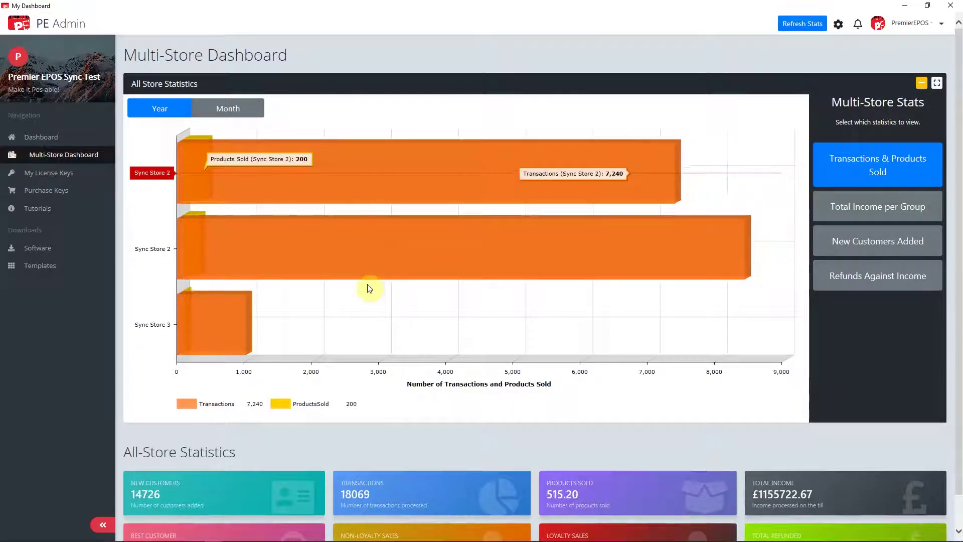
click(883, 172)
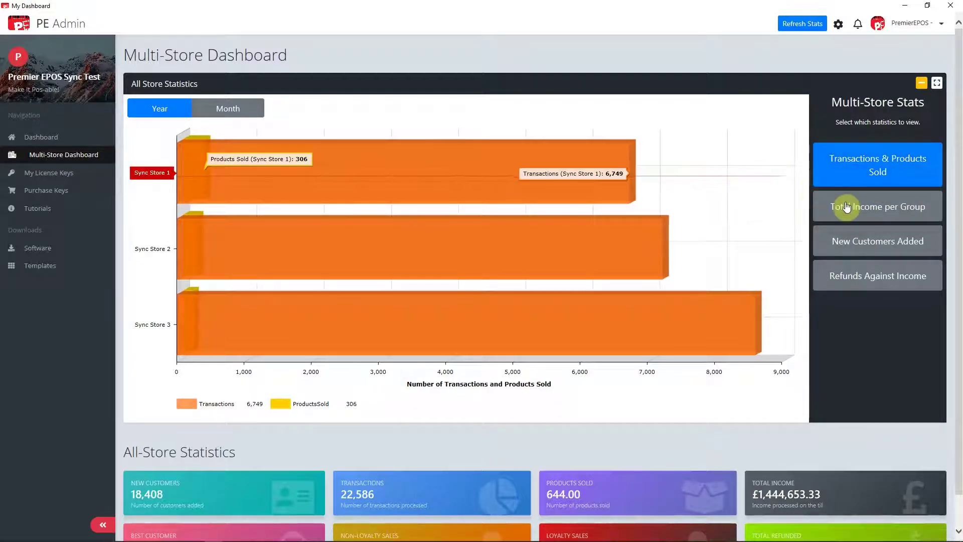
Step: View Total Income per Group by Month for all stores, and examine the All-Store Statistics summary
click(861, 214)
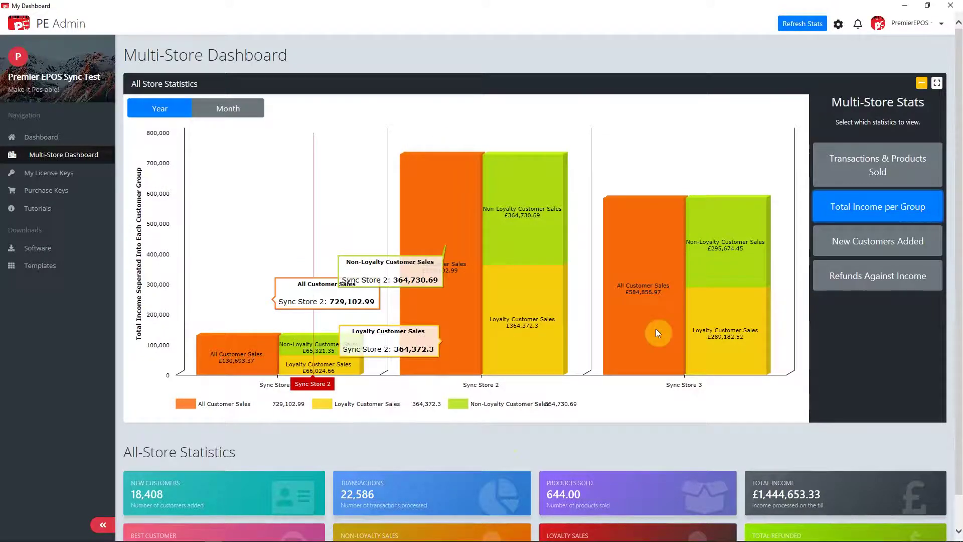
click(232, 115)
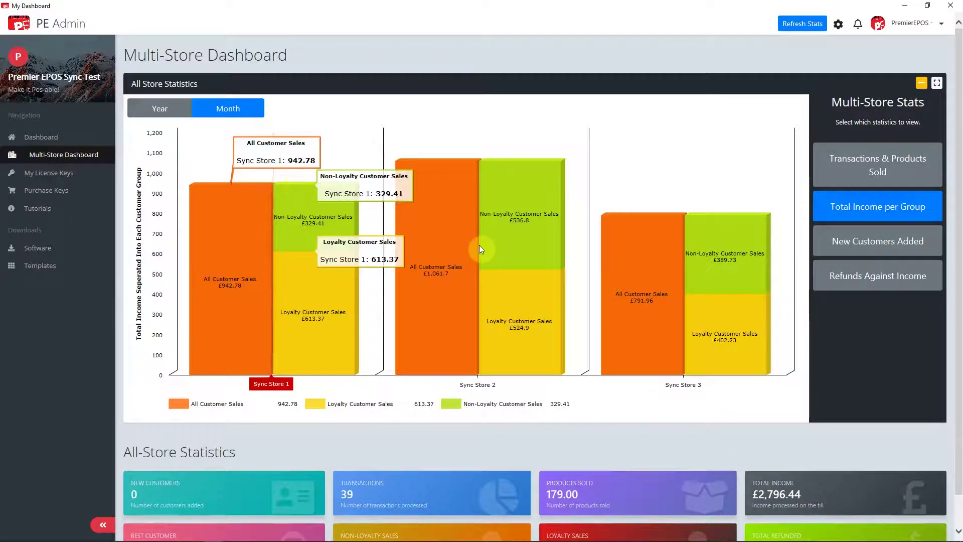
scroll(552, 351, down, 1)
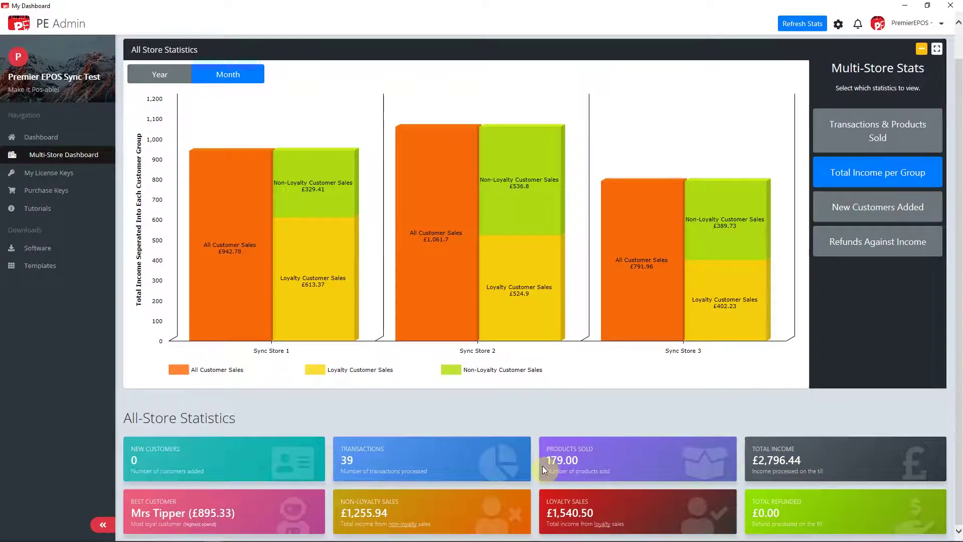
scroll(504, 434, up, 1)
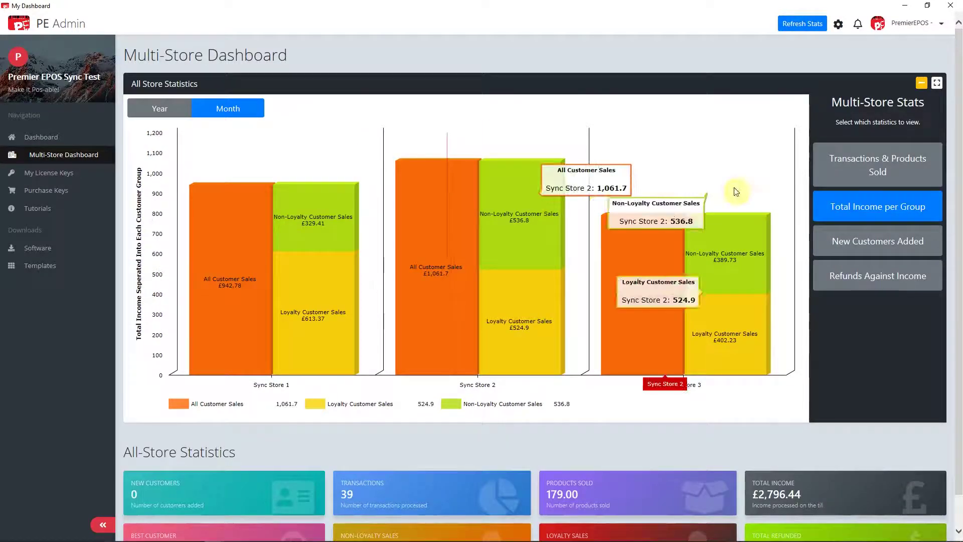
Step: Show the New Customers Added chart for all stores with the Year range
click(833, 246)
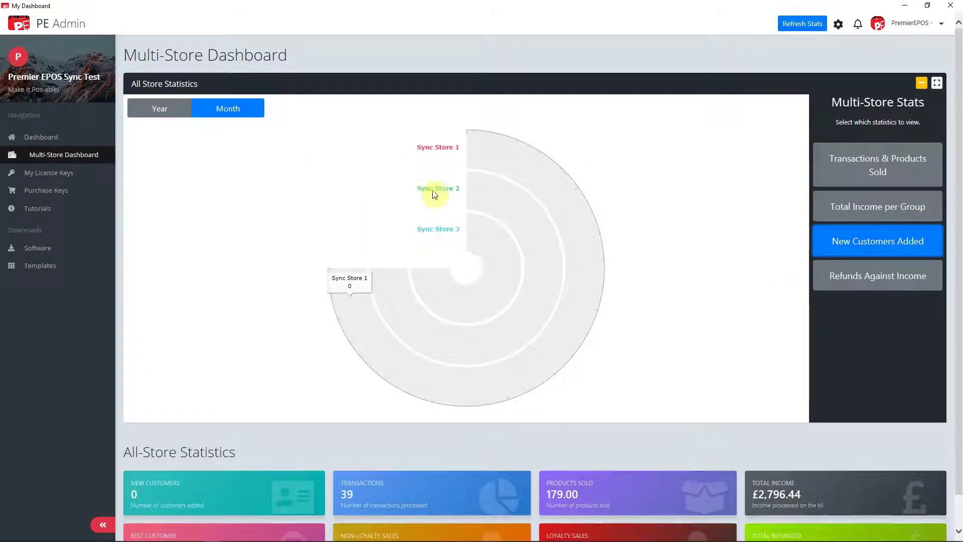
click(156, 114)
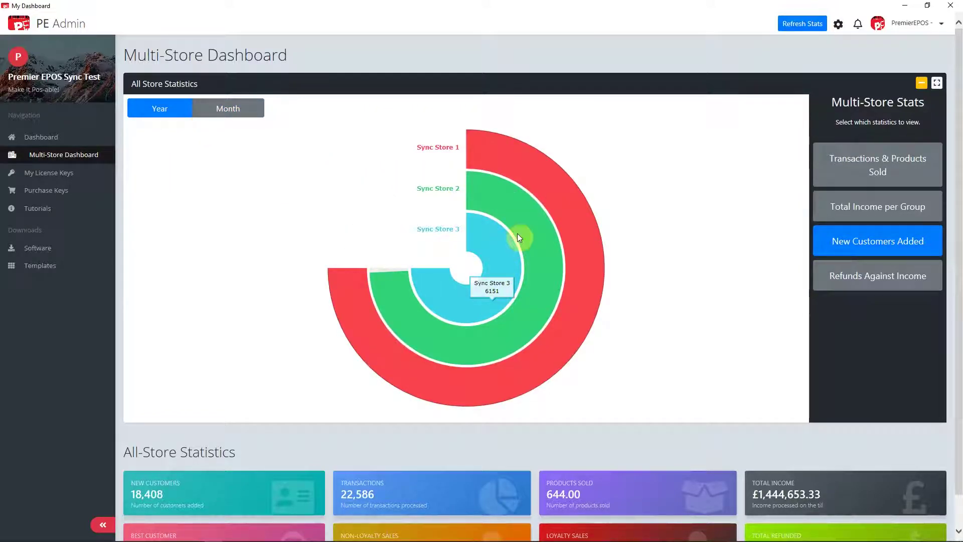
Step: Show the Refunds Against Income chart for all stores with the Year range, and check the All-Store Statistics summary
click(835, 283)
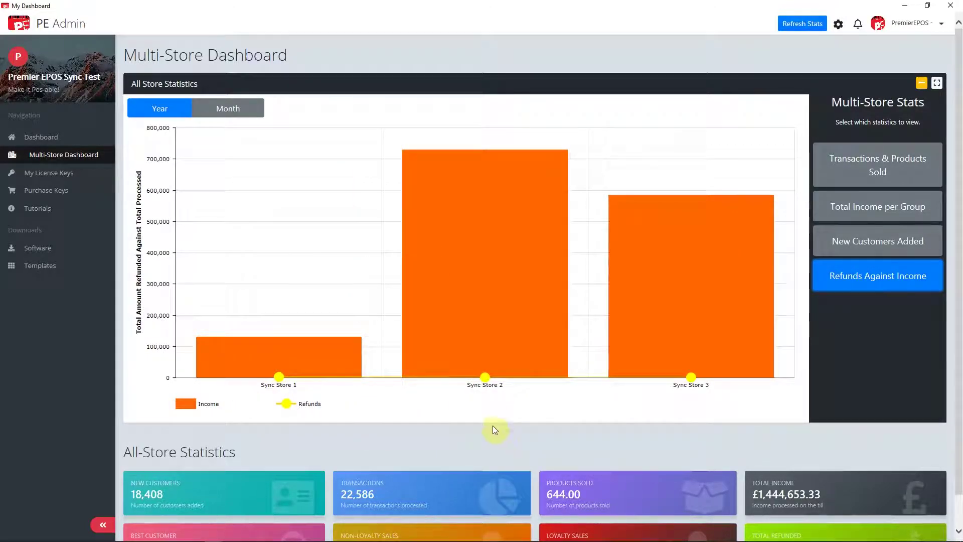
scroll(487, 427, down, 1)
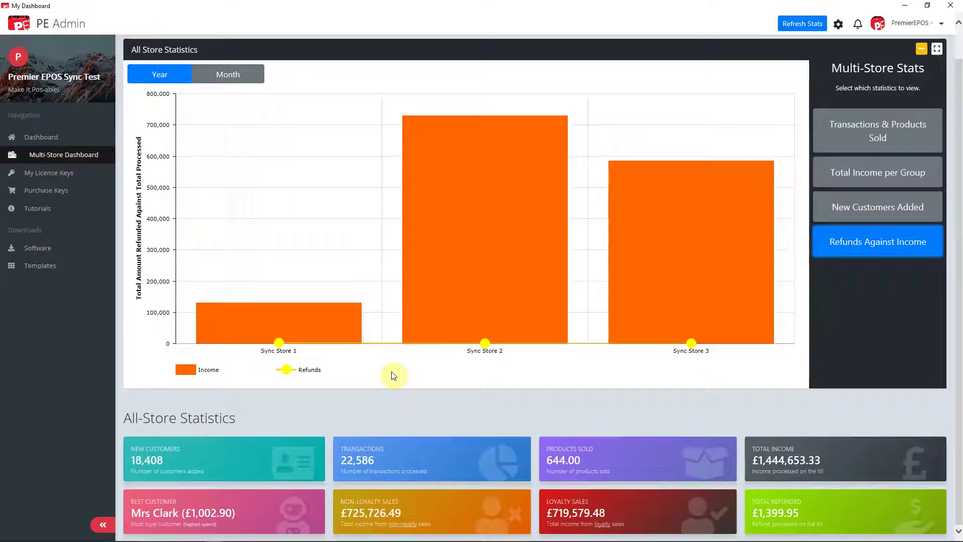
scroll(383, 389, up, 1)
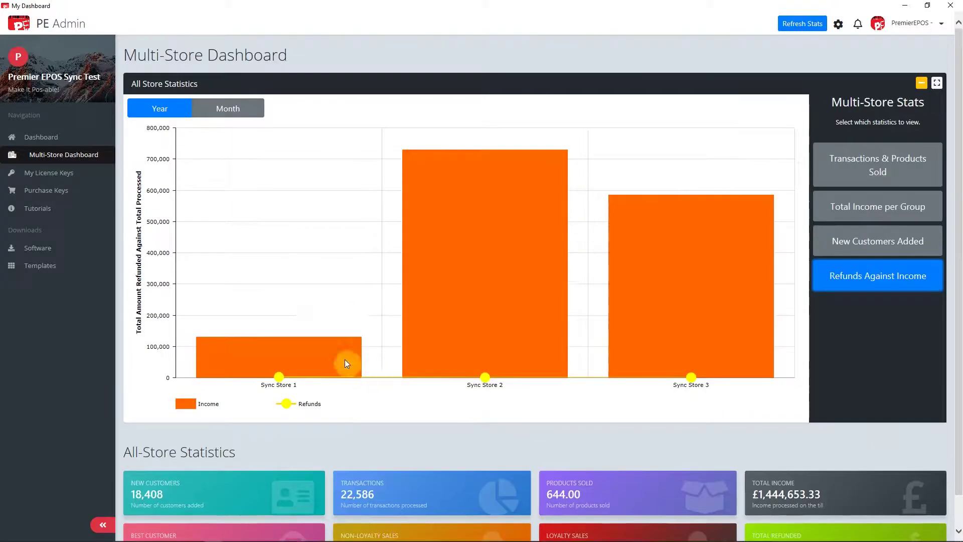
Step: View the account's license keys, and examine the monthly Standard, Business and Enterprise plans offered for purchase
click(35, 178)
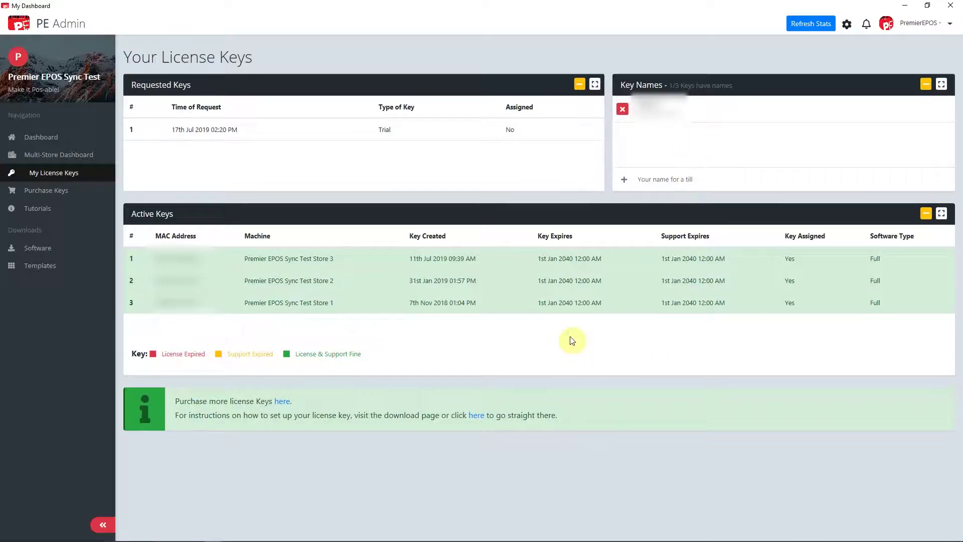
click(71, 195)
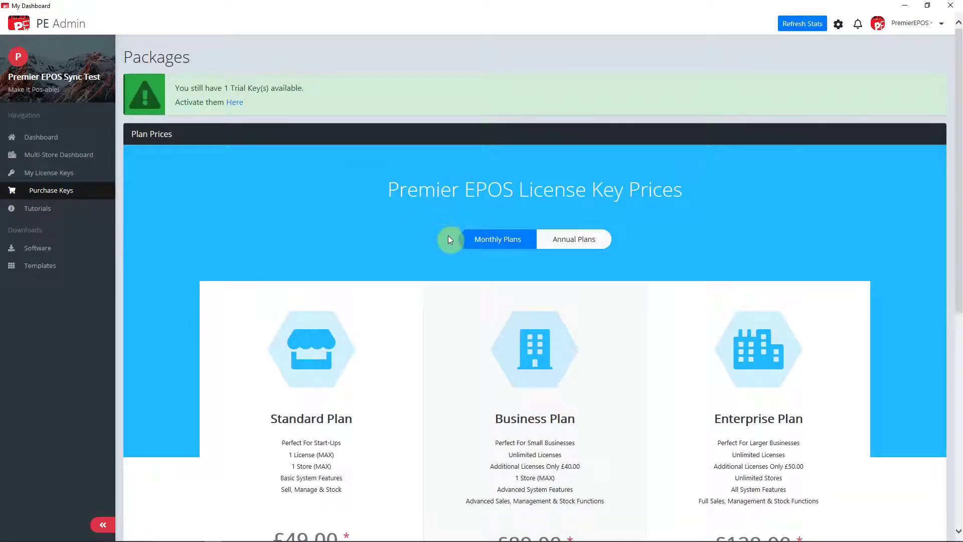
scroll(476, 346, down, 5)
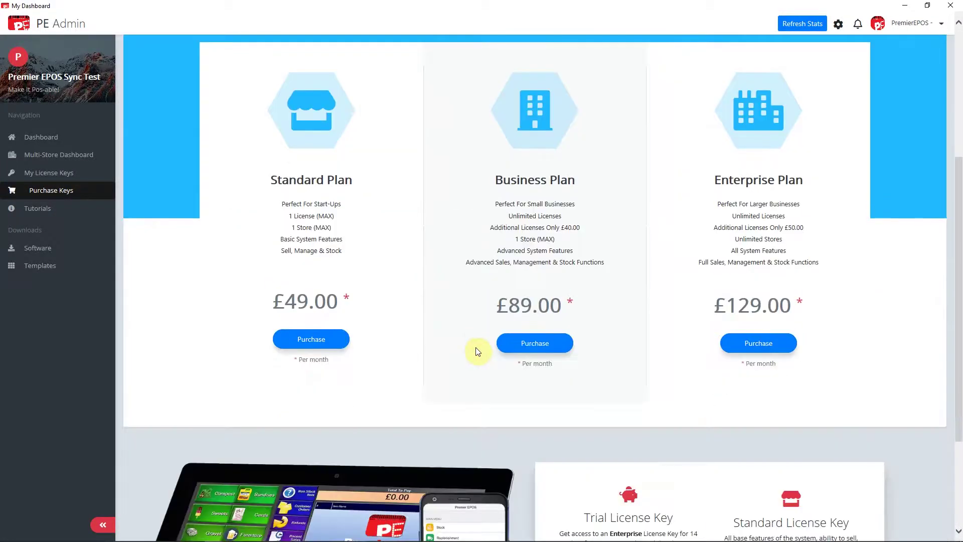
scroll(475, 348, down, 3)
scroll(475, 346, up, 5)
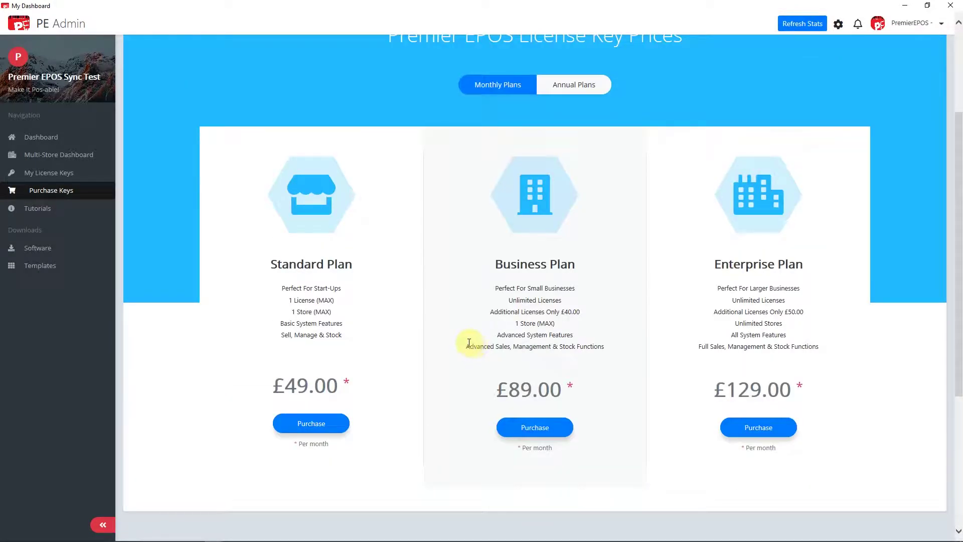
scroll(462, 349, up, 3)
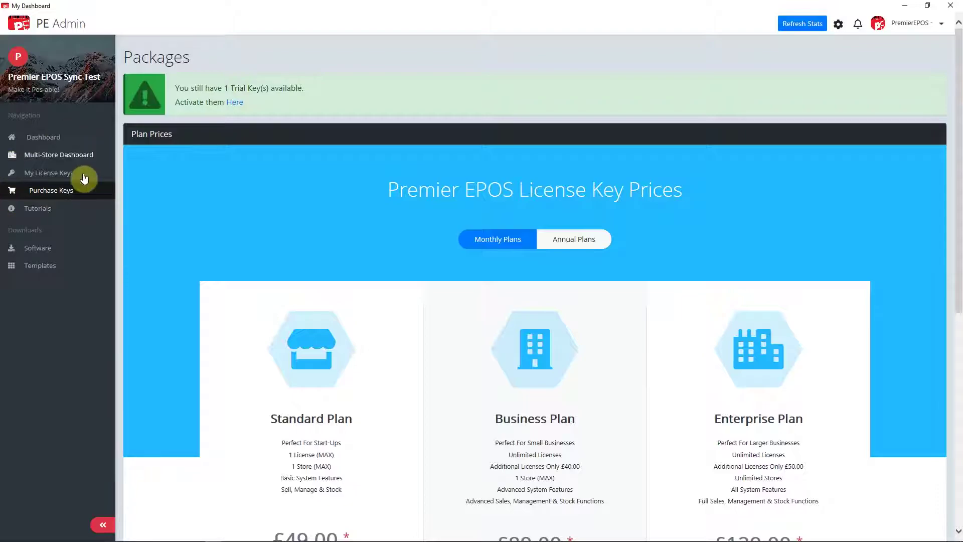
Step: View the Tutorials page with its frequently asked questions, and look through the Software download page
click(32, 210)
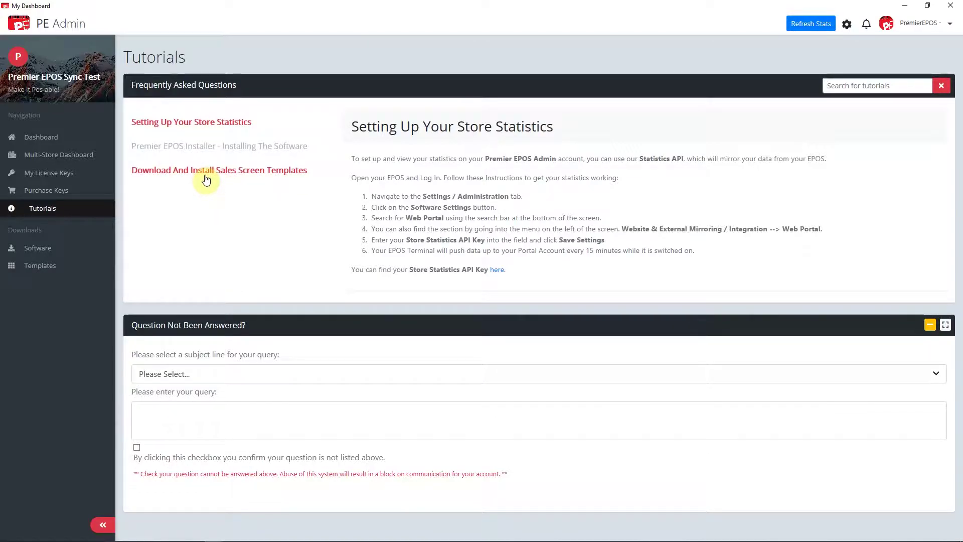
click(39, 247)
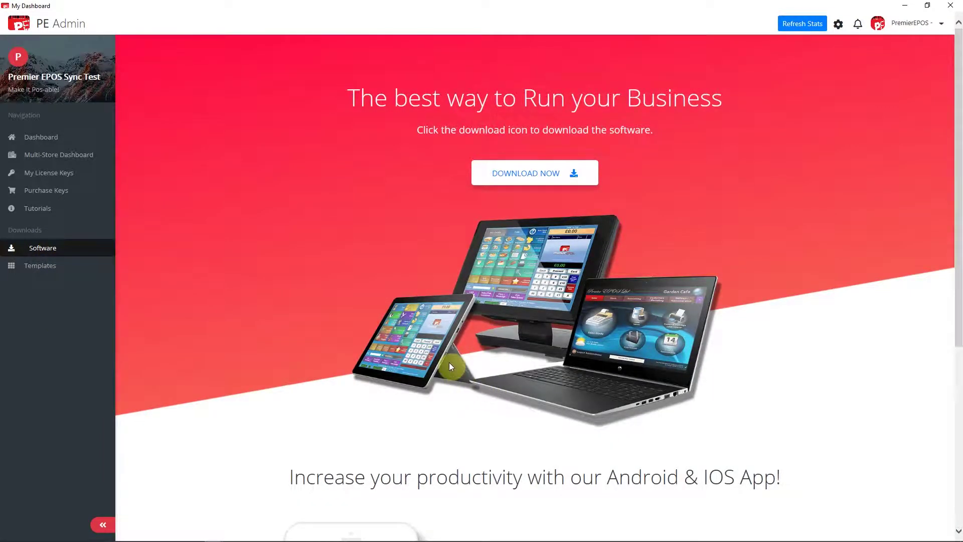
scroll(447, 359, down, 5)
scroll(447, 359, up, 5)
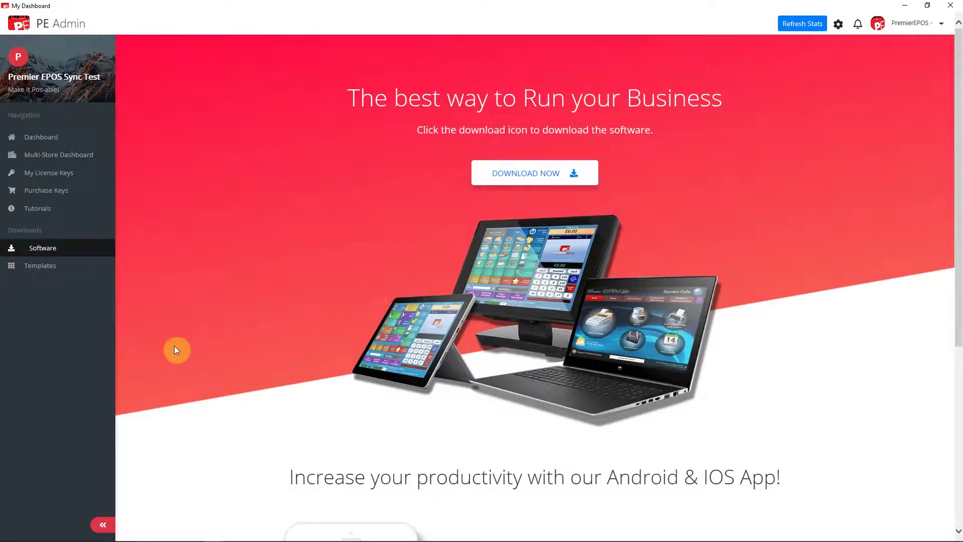
Step: Browse the downloadable sales screen templates from Aqua Store Layout to Right Cart Portrait Layout, and return to the single-store Dashboard
click(50, 274)
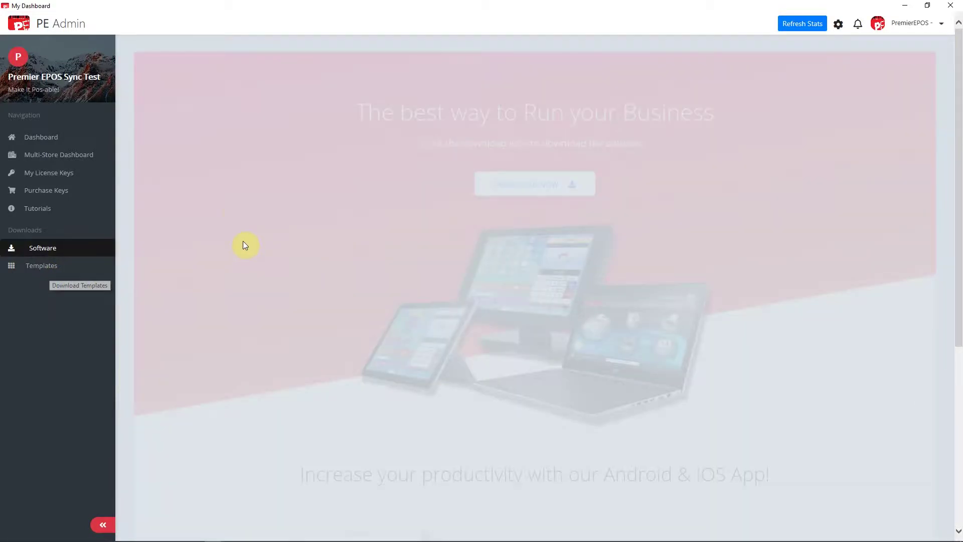
click(927, 246)
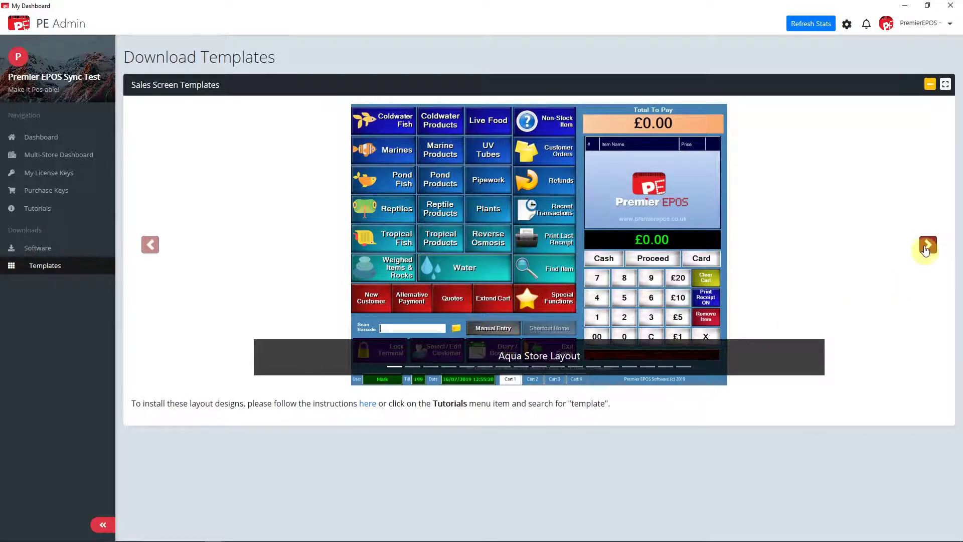
click(926, 247)
click(926, 249)
click(927, 249)
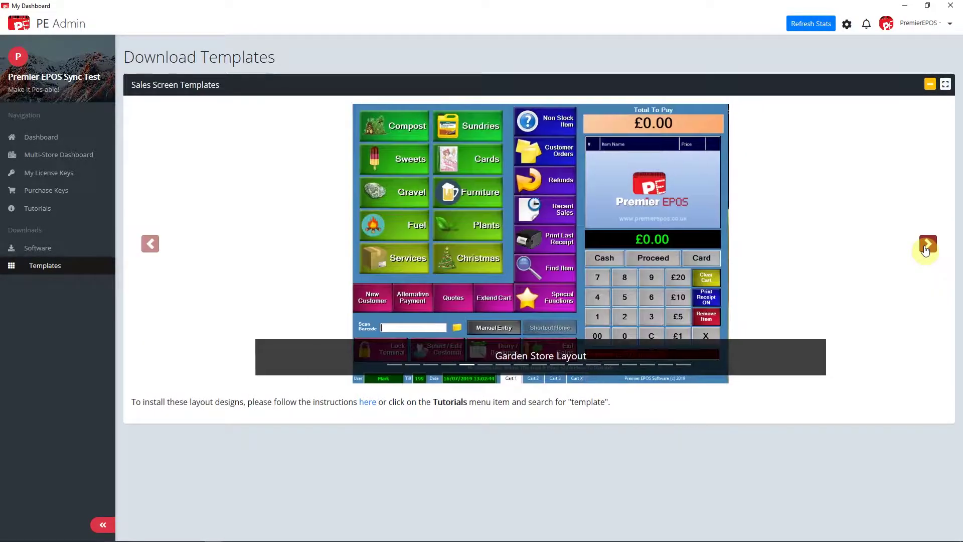
click(926, 249)
click(926, 251)
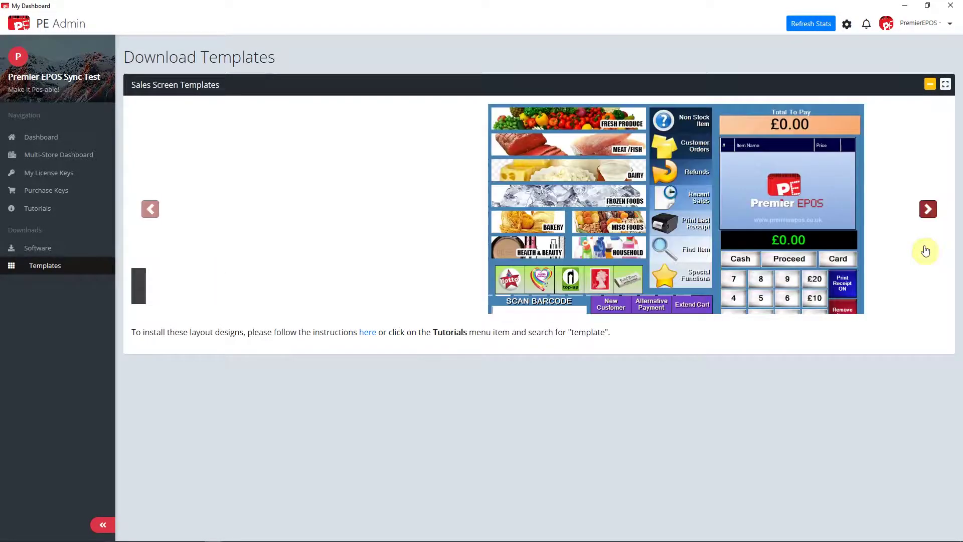
click(928, 244)
click(928, 245)
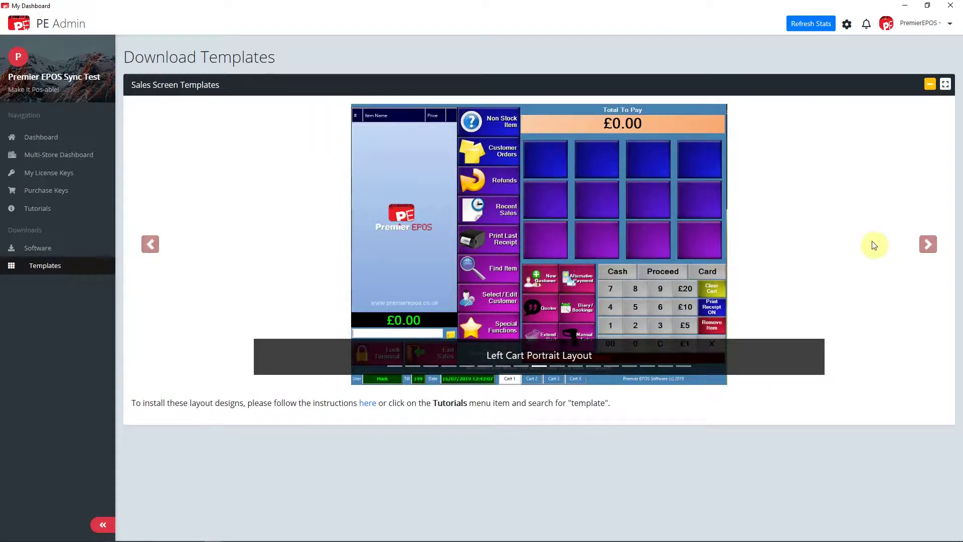
click(928, 244)
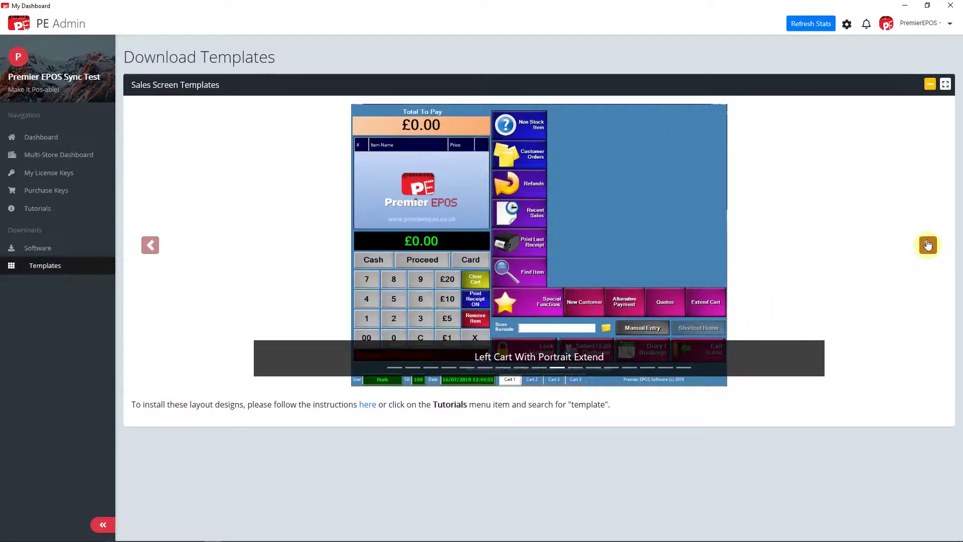
click(928, 245)
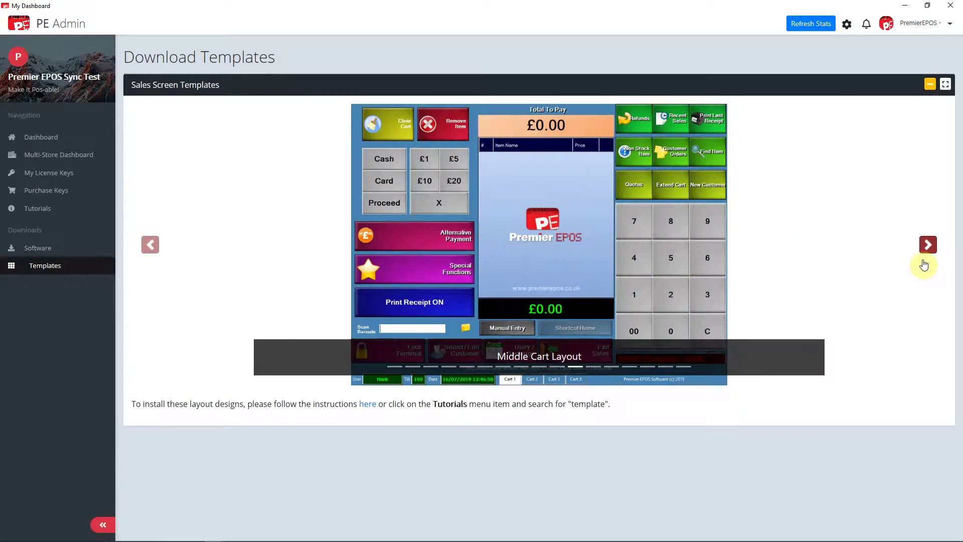
click(928, 245)
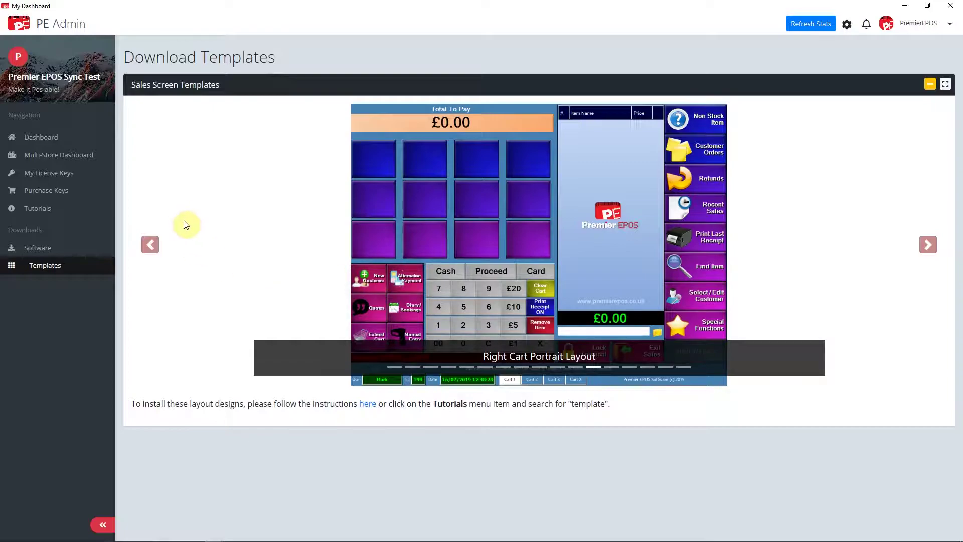
click(50, 142)
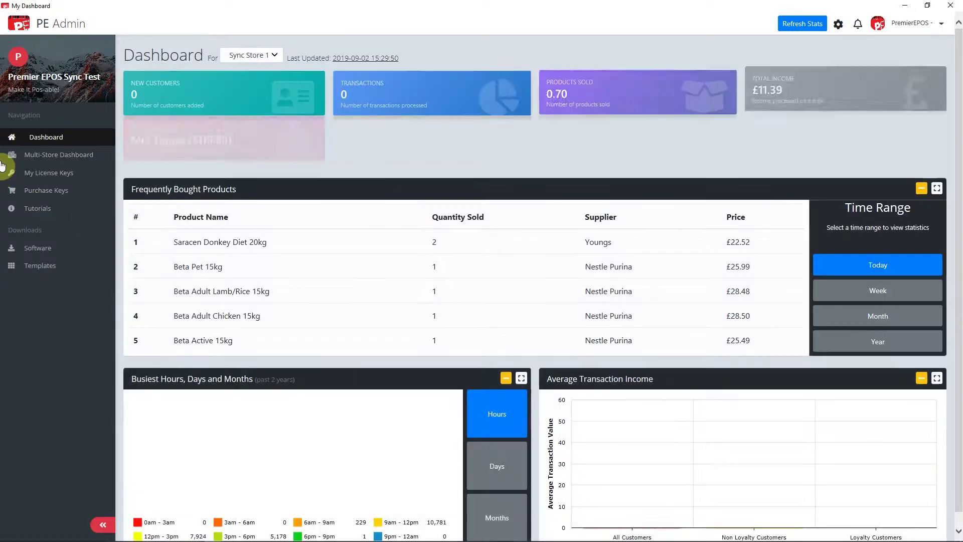